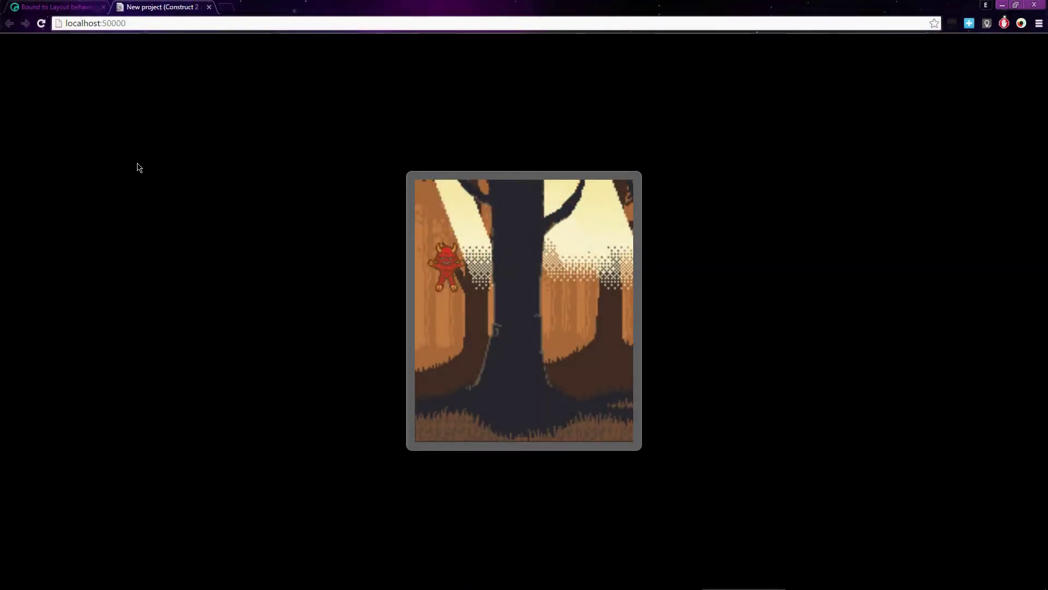
# - In the browser preview, walk the demon right past the edge, back left, and up the tree
pyautogui.press('Right')
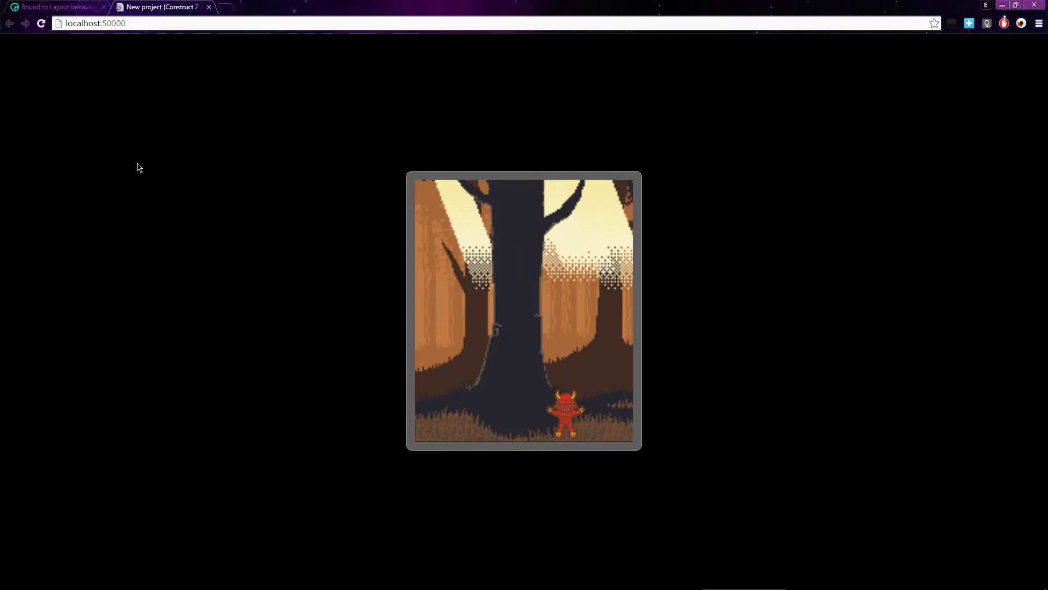
pyautogui.press('Right')
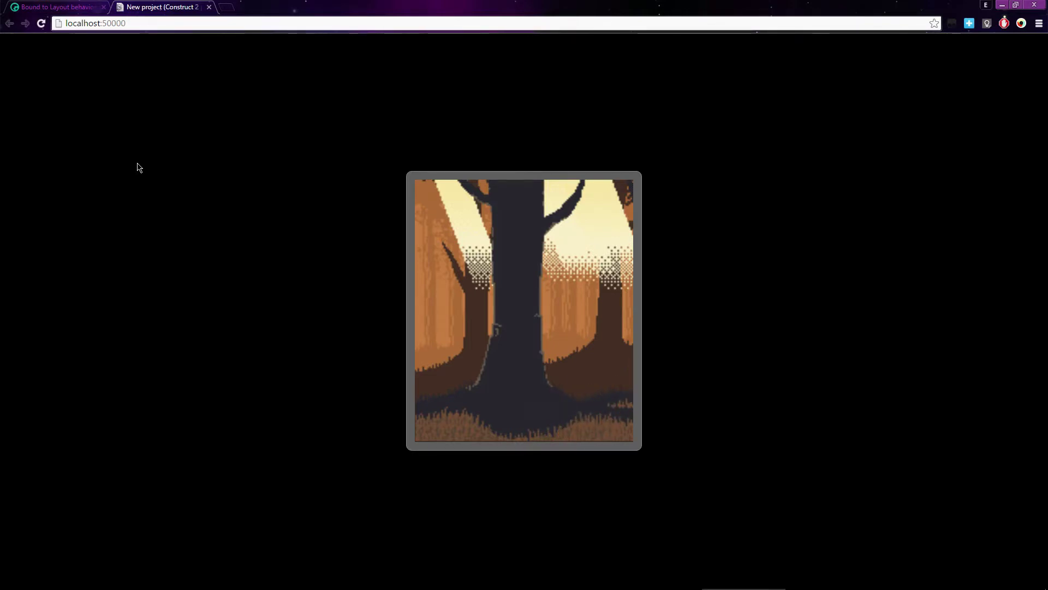
pyautogui.press('Left')
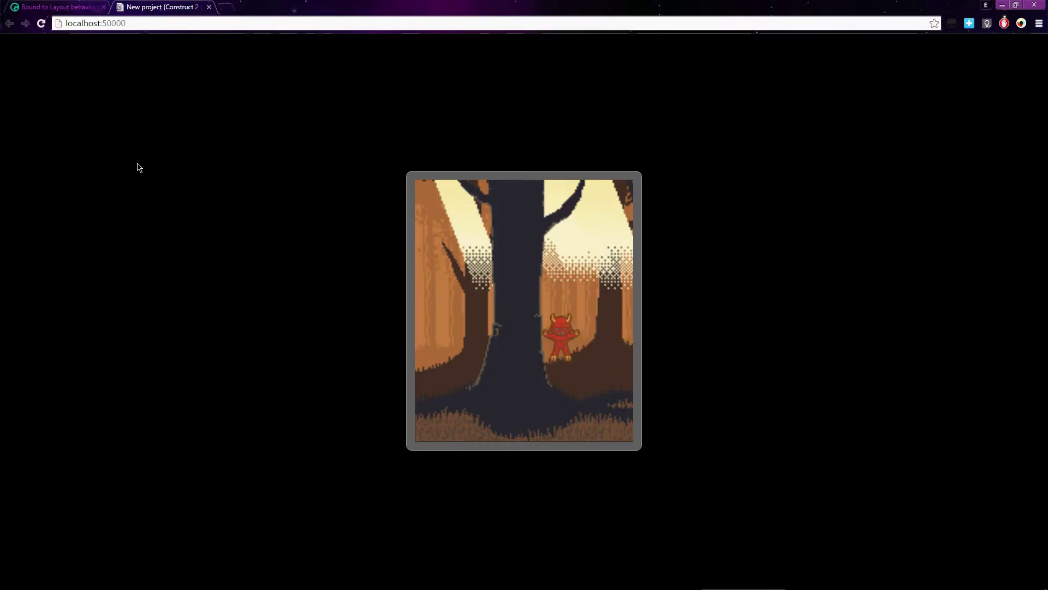
pyautogui.press('Up')
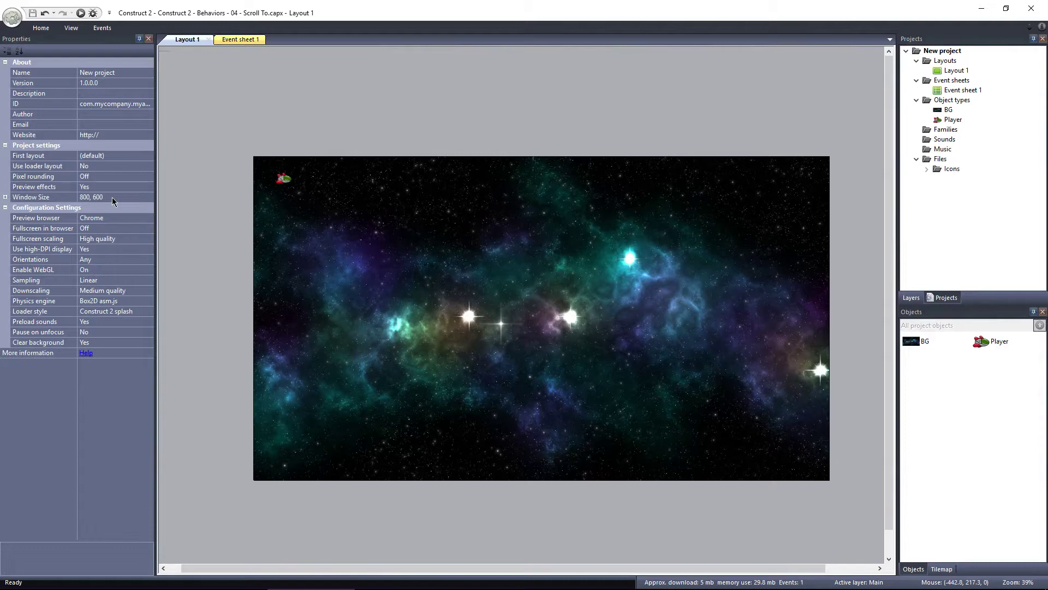
# - Select the Player ship and bring up its behaviors list with BoundToLayout and 8Direction
pyautogui.click(210, 208)
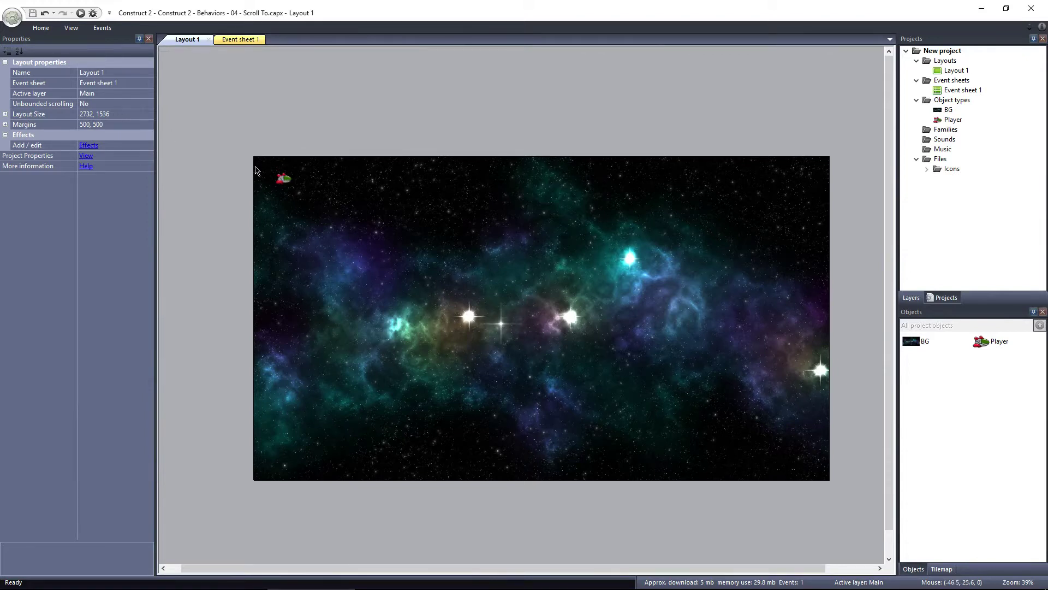
pyautogui.click(284, 178)
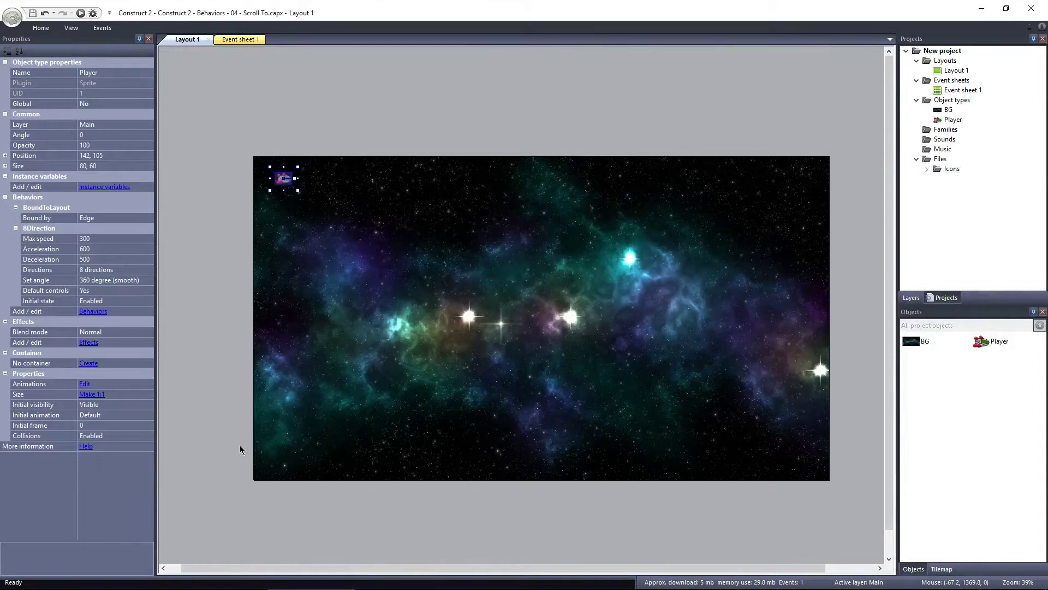
pyautogui.click(94, 311)
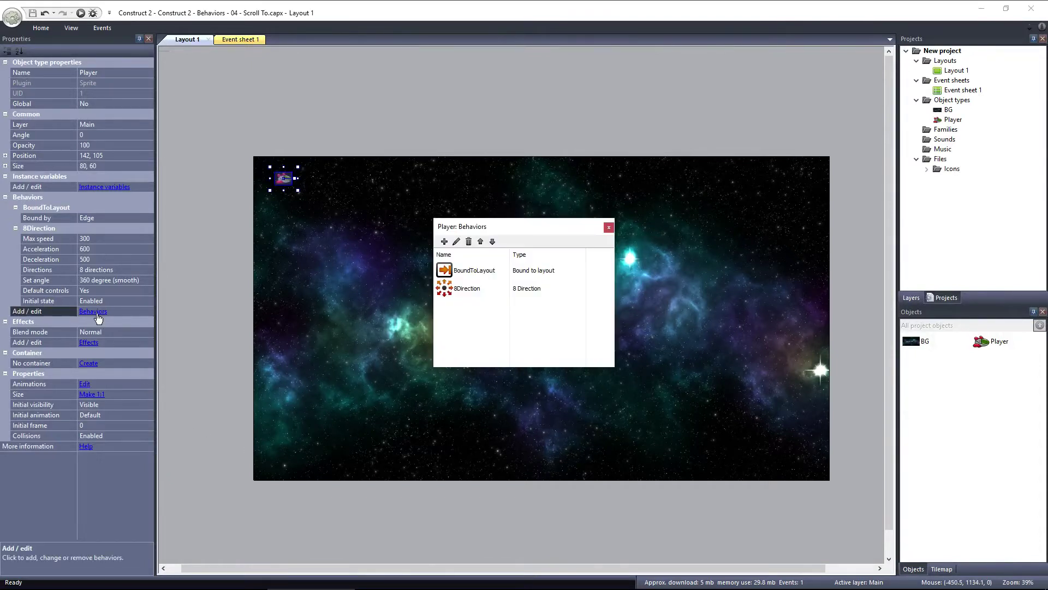
# - Add the Scroll To behavior to the Player ship
pyautogui.click(444, 241)
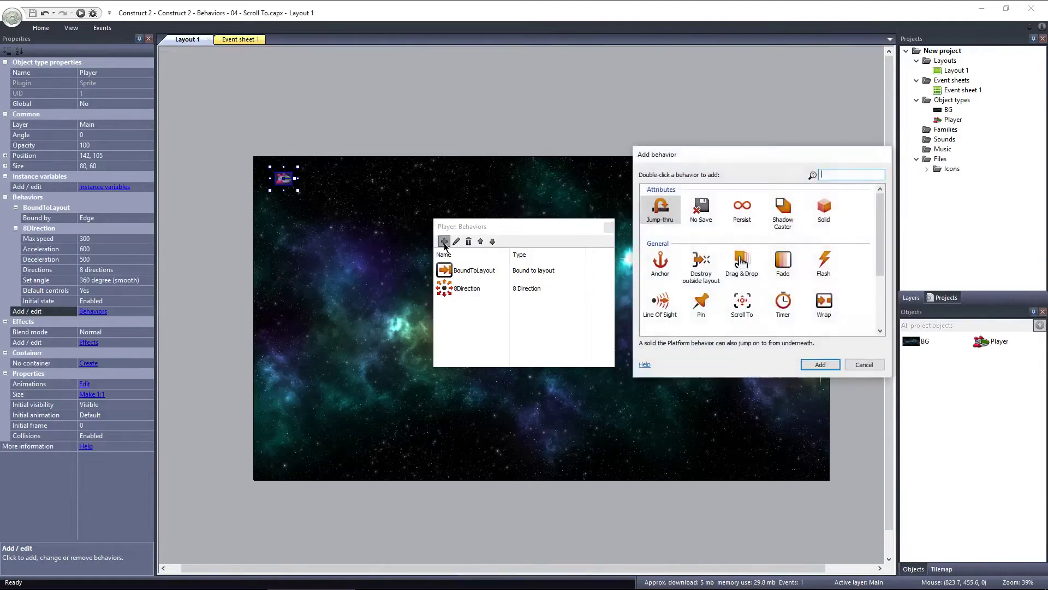
pyautogui.doubleClick(743, 304)
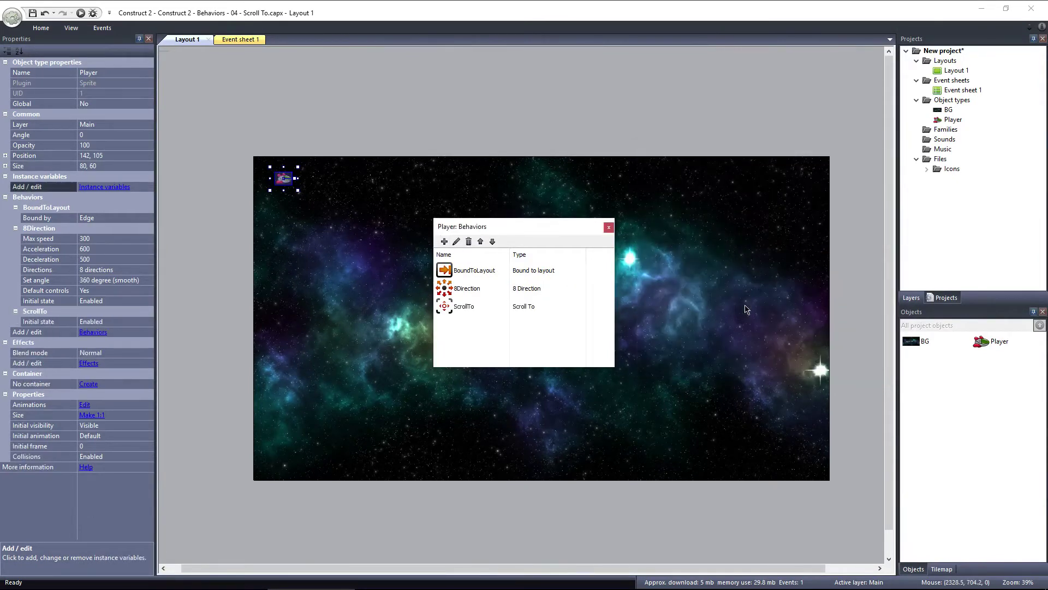
pyautogui.click(608, 229)
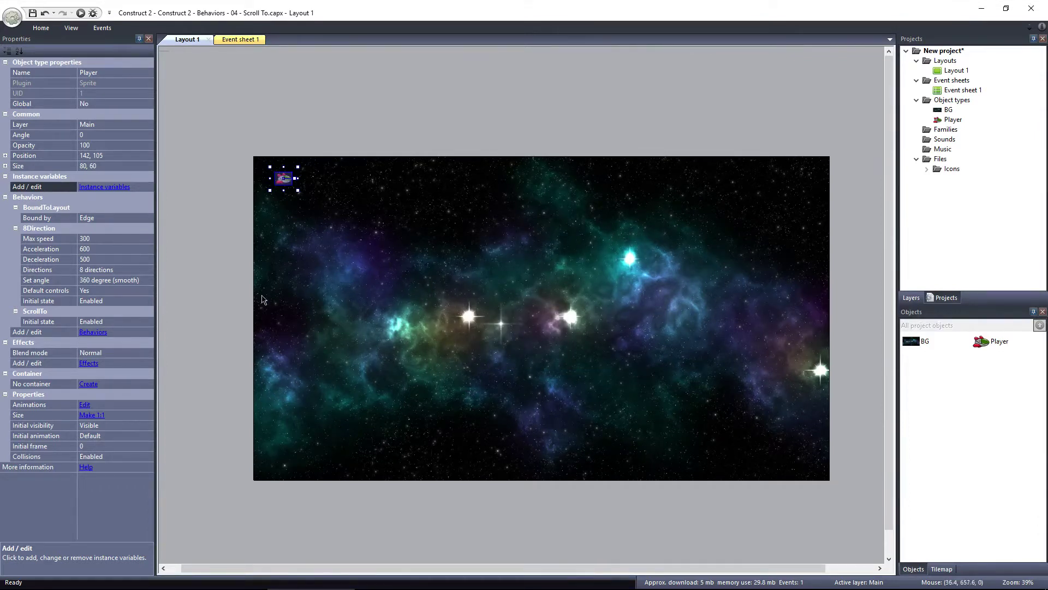
# - Keep the ScrollTo behavior's initial state set to Enabled
pyautogui.click(149, 321)
pyautogui.click(148, 321)
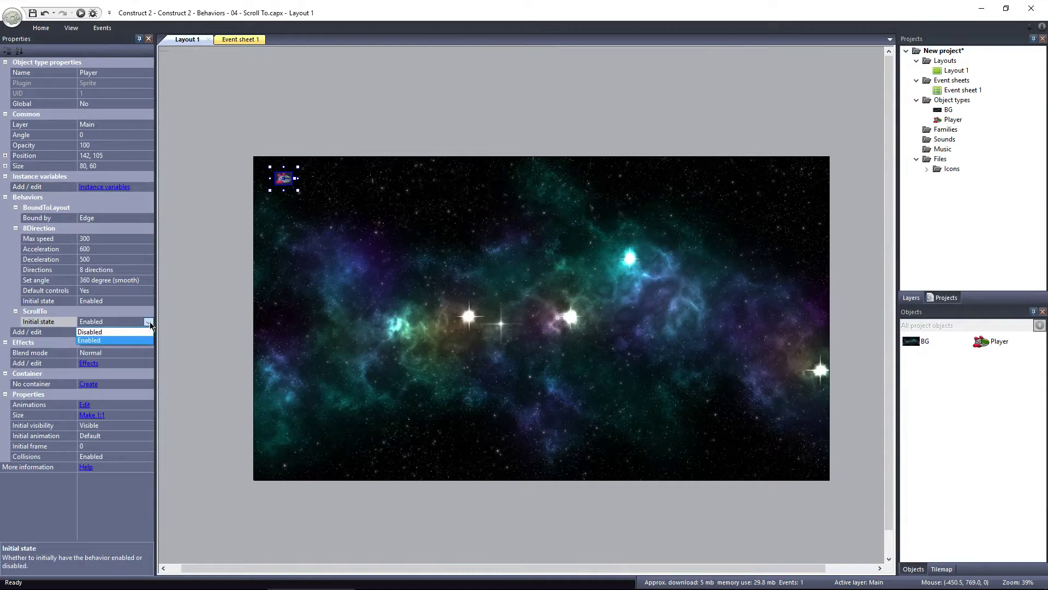
pyautogui.click(190, 322)
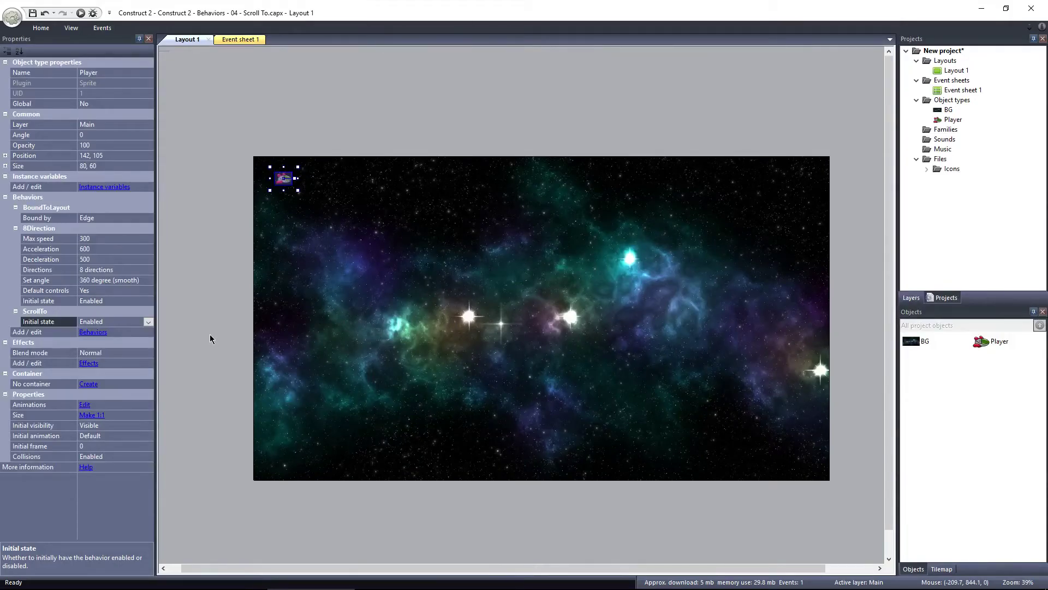
# - Set the layout's Unbounded scrolling to Yes and preview it in the browser
pyautogui.click(210, 336)
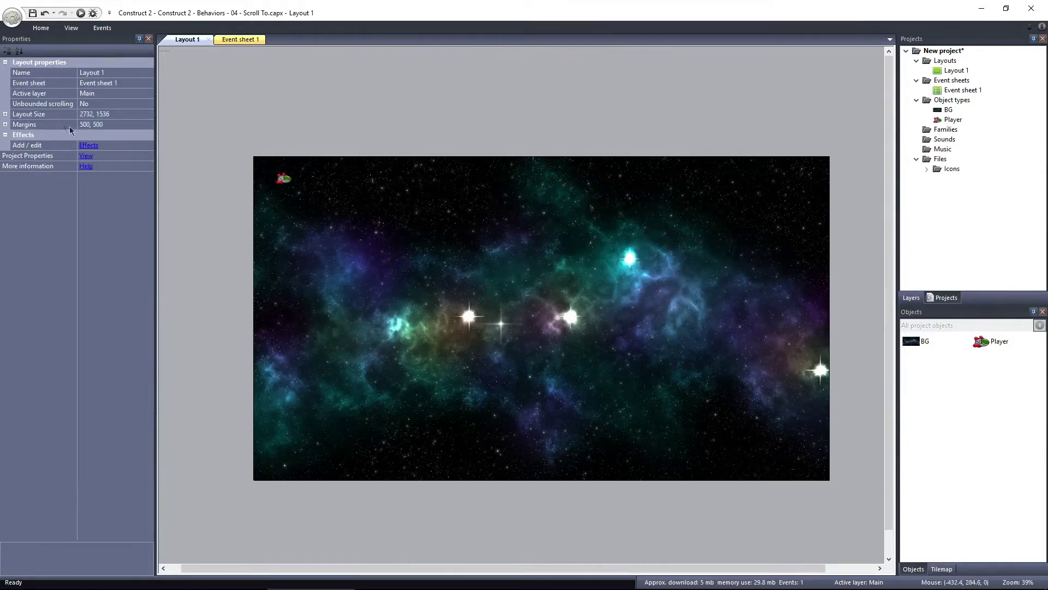
pyautogui.click(114, 105)
pyautogui.click(148, 104)
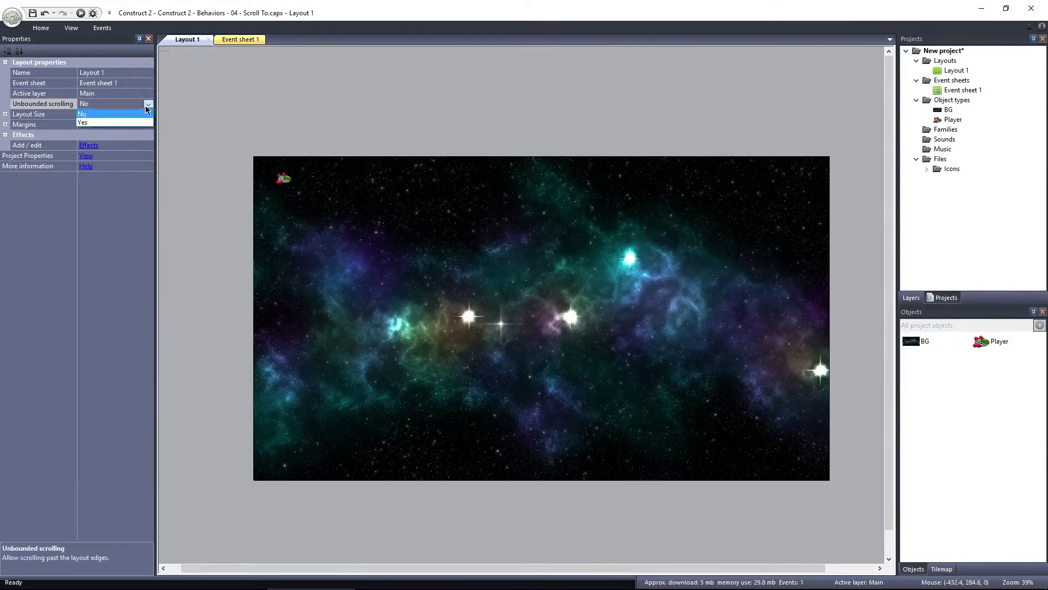
pyautogui.click(142, 122)
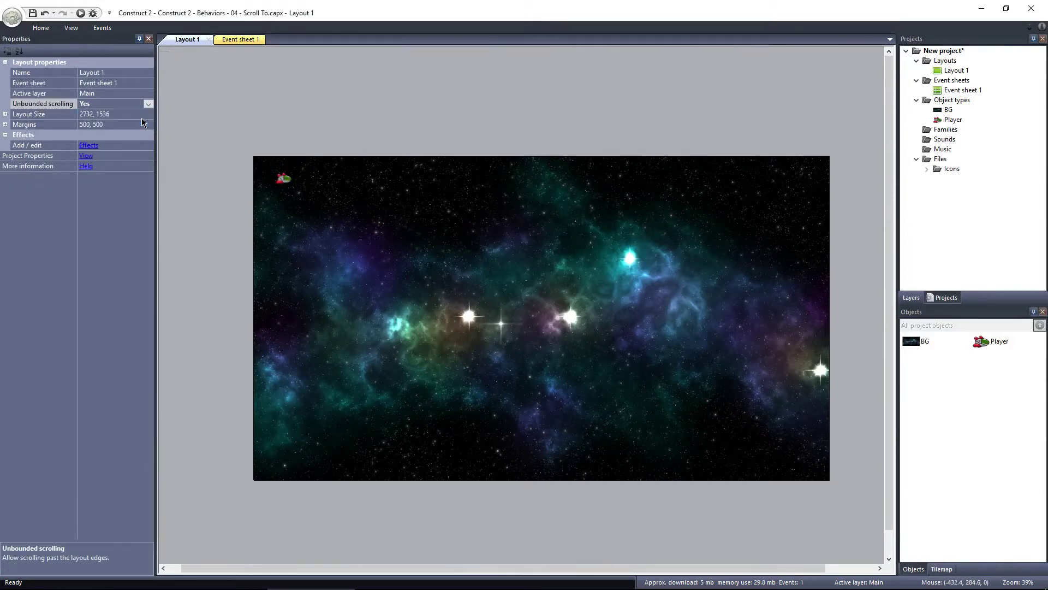
pyautogui.click(201, 135)
pyautogui.click(81, 15)
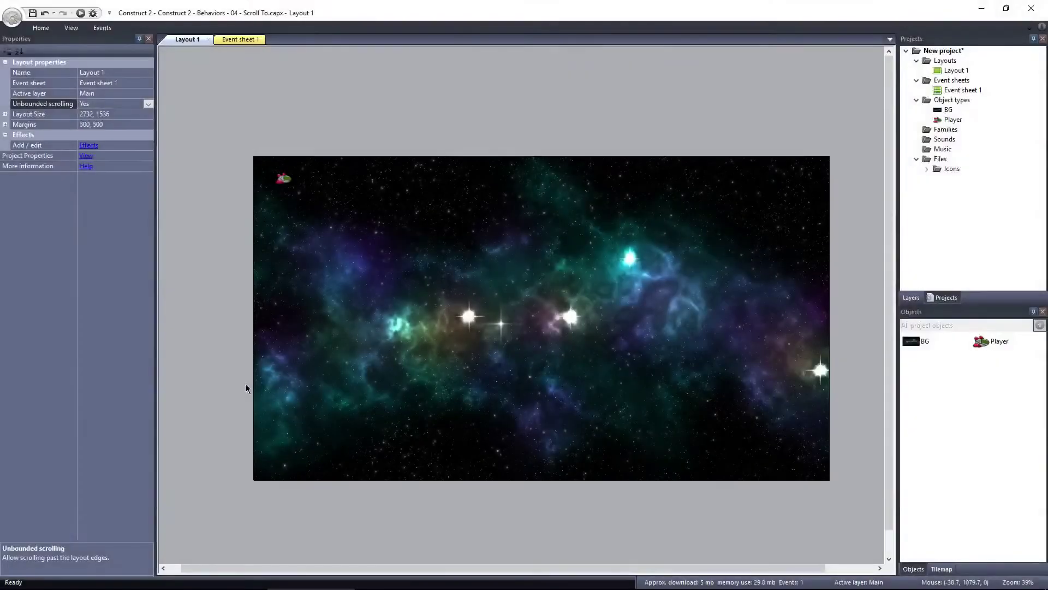
# - On the BG layer, place a second background copy directly left of the original at -2728, -1
pyautogui.keyDown('ctrl'); pyautogui.scroll(3, 212, 255); pyautogui.keyUp('ctrl')
pyautogui.keyDown('ctrl'); pyautogui.scroll(1, 211, 255); pyautogui.keyUp('ctrl')
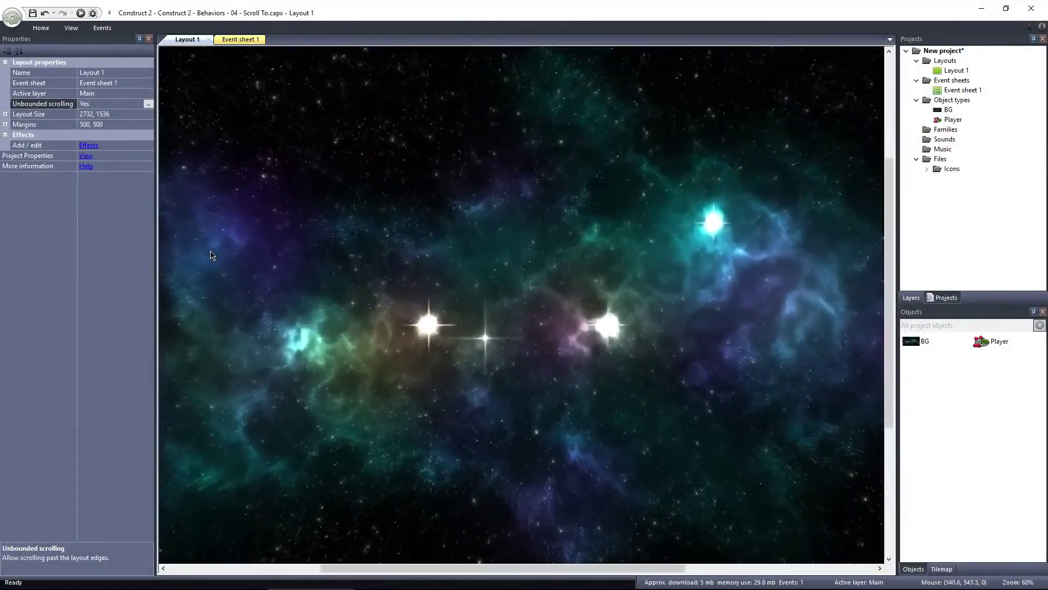
pyautogui.moveTo(240, 302); pyautogui.dragTo(544, 365, button='middle')
pyautogui.click(911, 298)
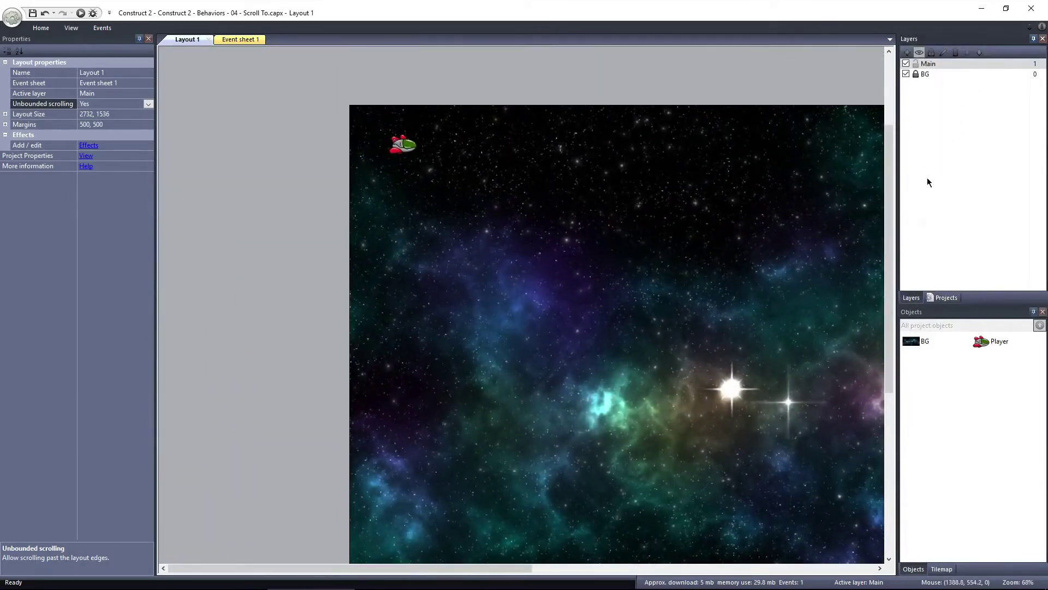
pyautogui.click(926, 73)
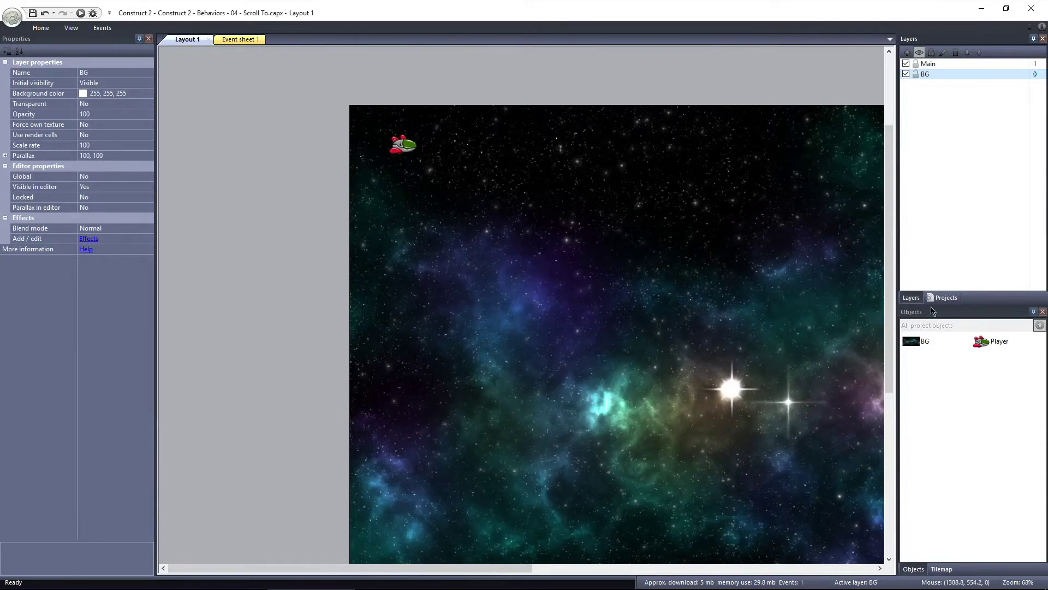
pyautogui.moveTo(916, 345); pyautogui.dragTo(210, 216)
pyautogui.moveTo(699, 253); pyautogui.dragTo(282, 205)
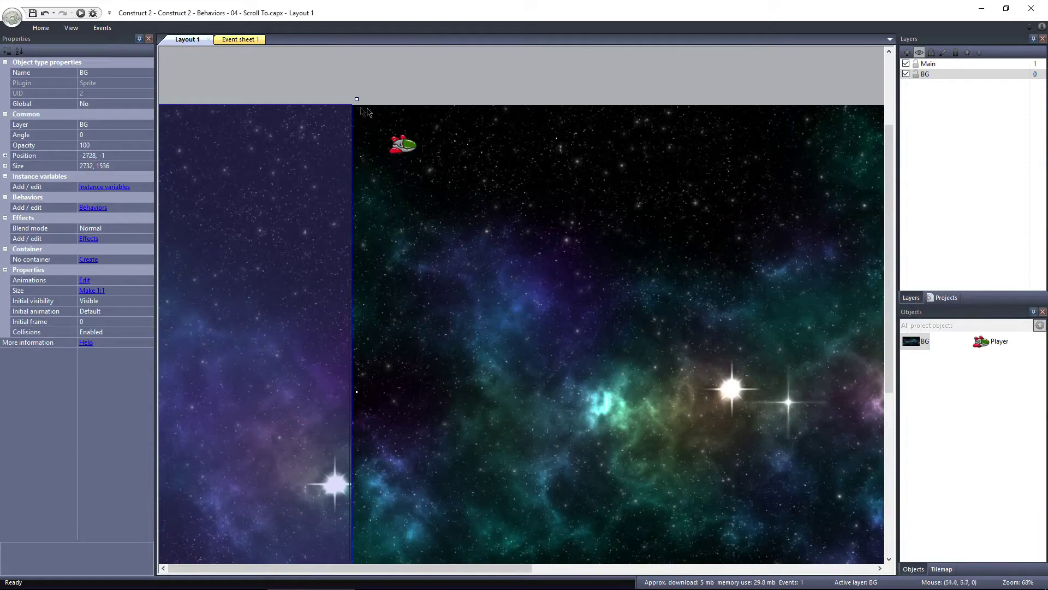
# - Run the layout to check the camera follows the ship, then make Main the active layer
pyautogui.click(306, 90)
pyautogui.click(80, 13)
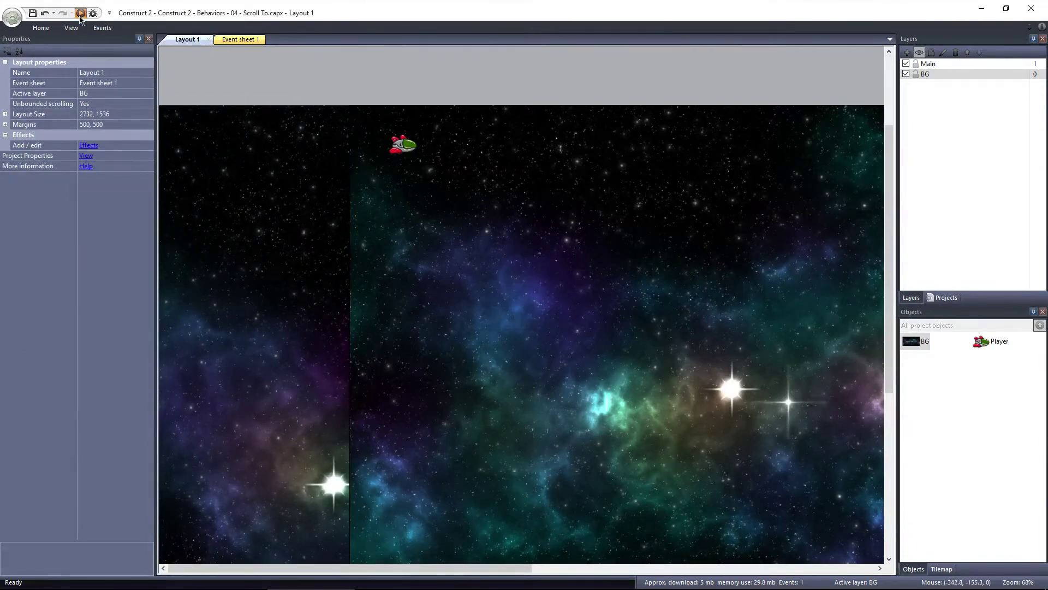
pyautogui.press('Down')
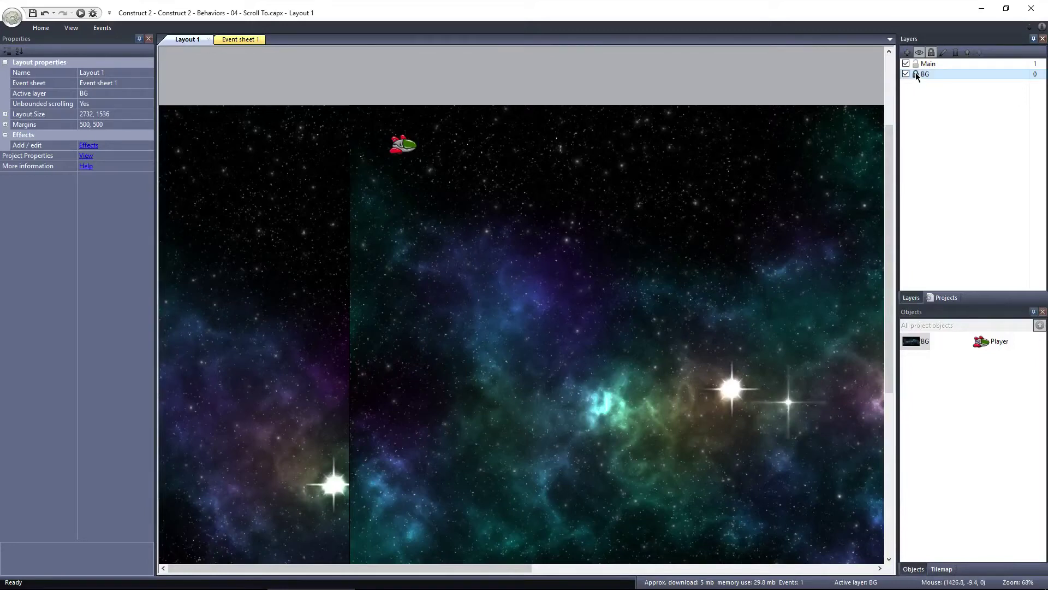
pyautogui.click(935, 65)
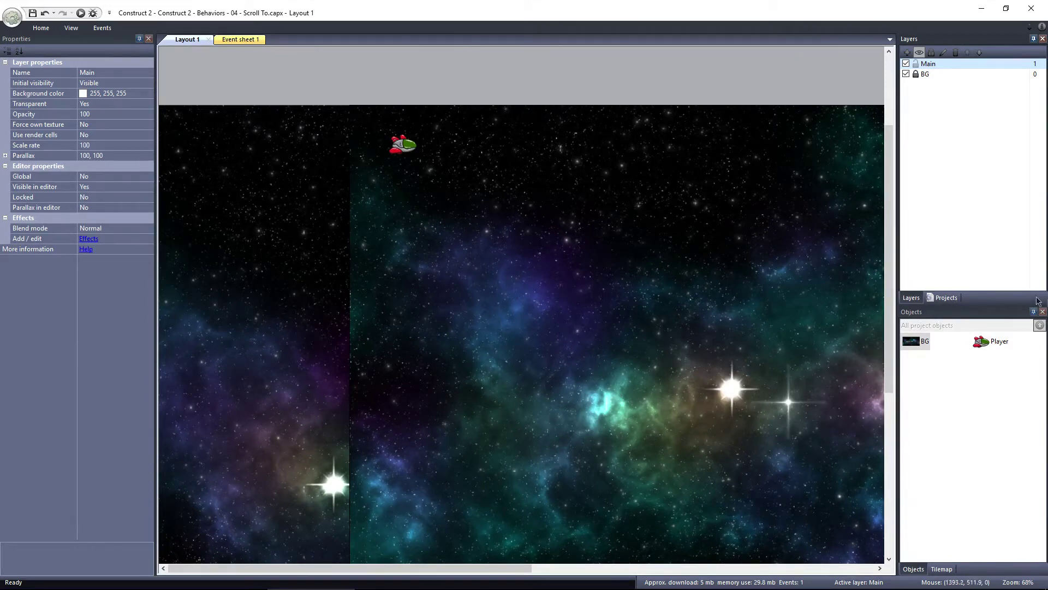
pyautogui.moveTo(997, 345); pyautogui.dragTo(544, 161)
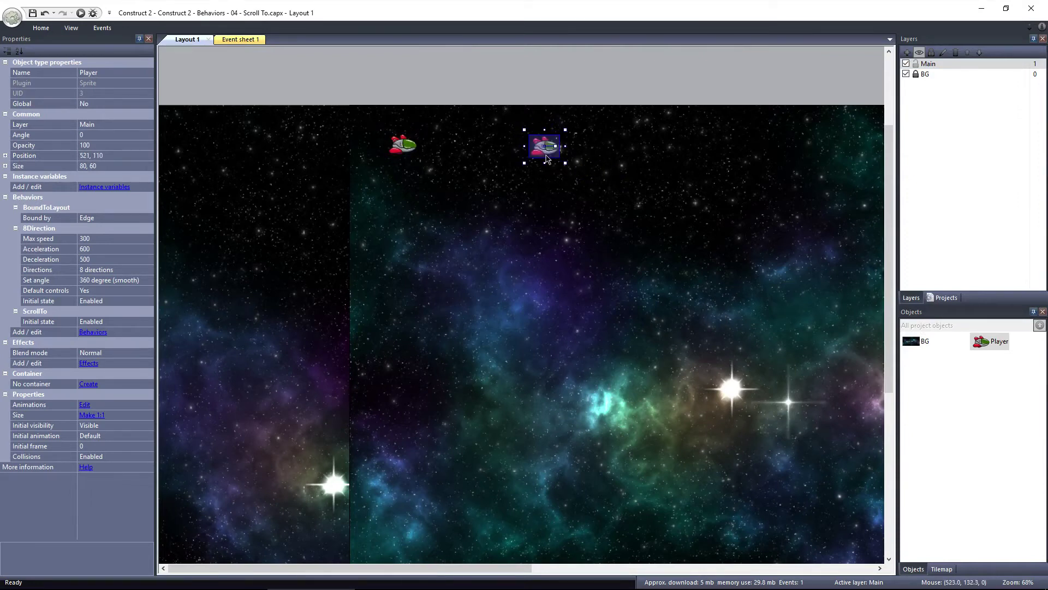
pyautogui.click(490, 199)
pyautogui.click(81, 13)
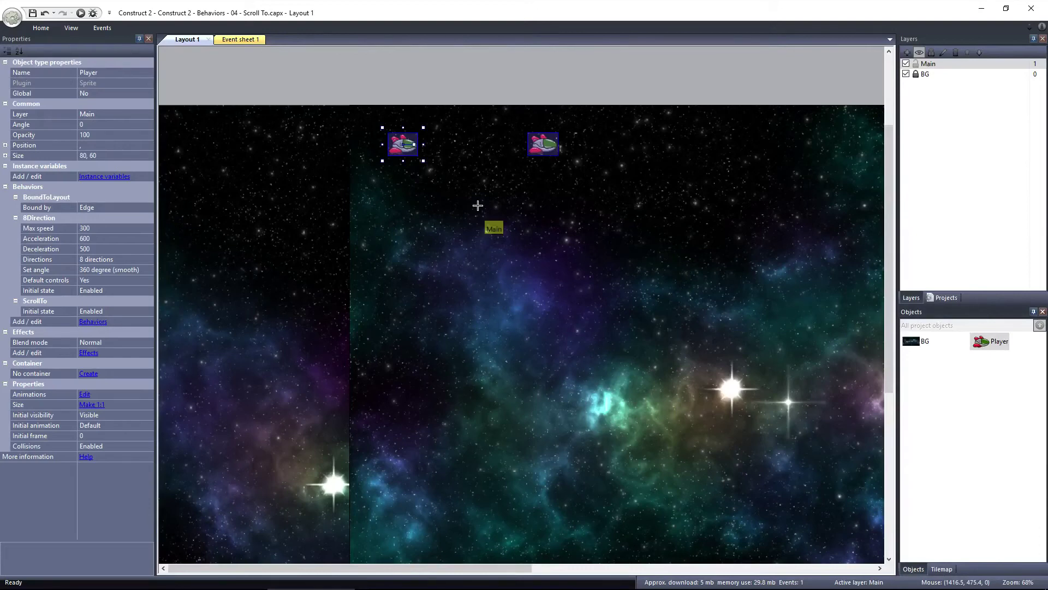
pyautogui.click(467, 207)
pyautogui.moveTo(466, 216); pyautogui.dragTo(474, 234)
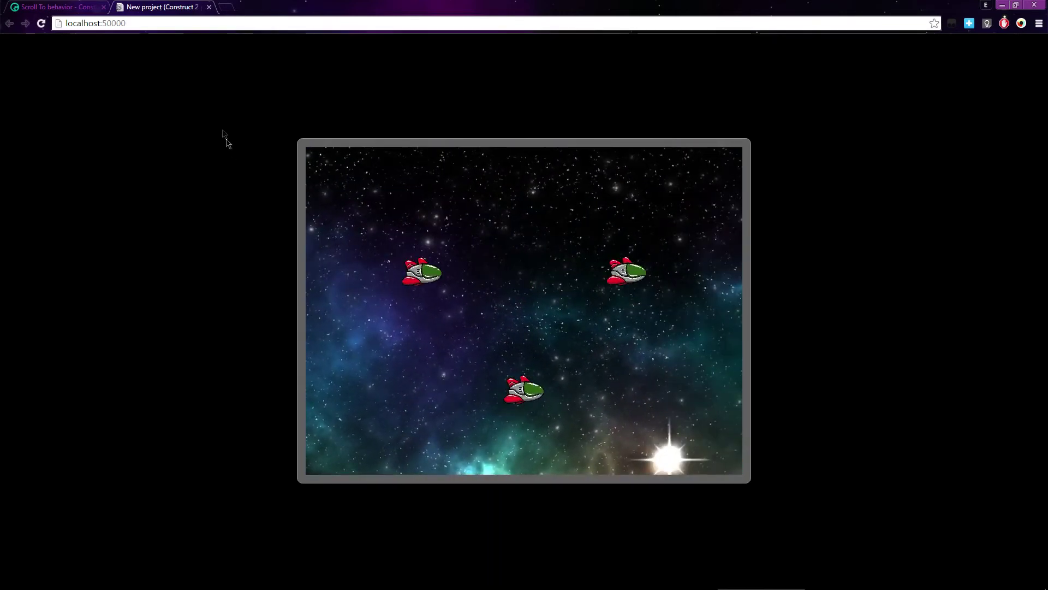
pyautogui.click(209, 6)
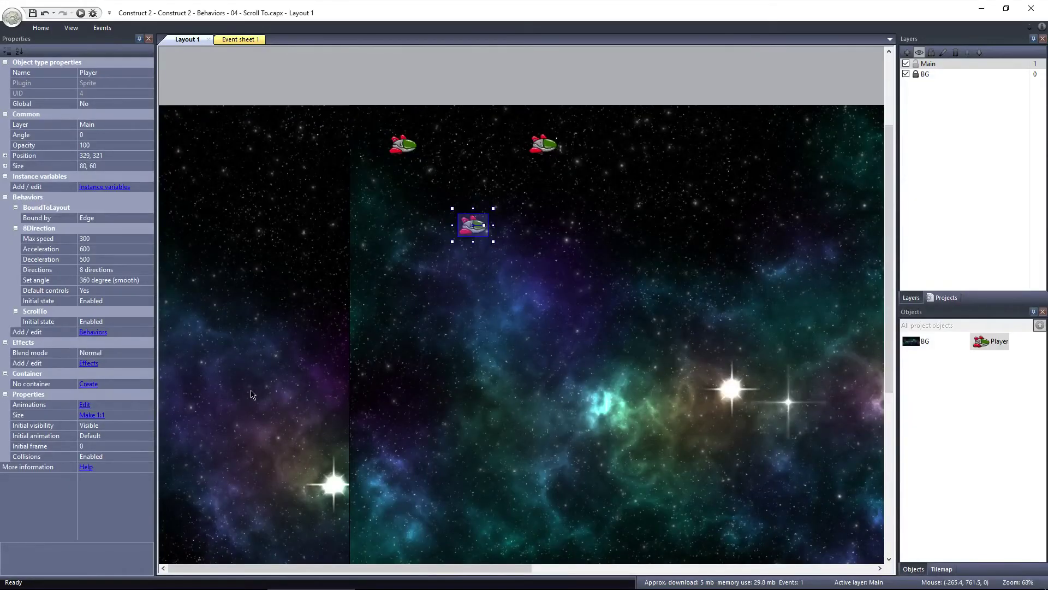
pyautogui.press('Delete')
pyautogui.click(547, 149)
pyautogui.press('Delete')
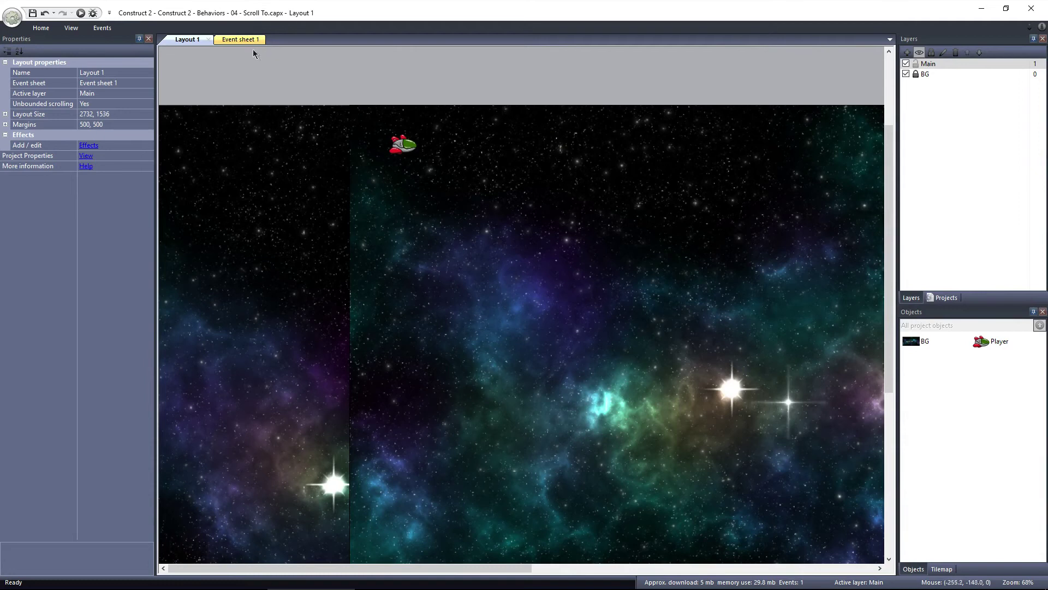
pyautogui.click(243, 40)
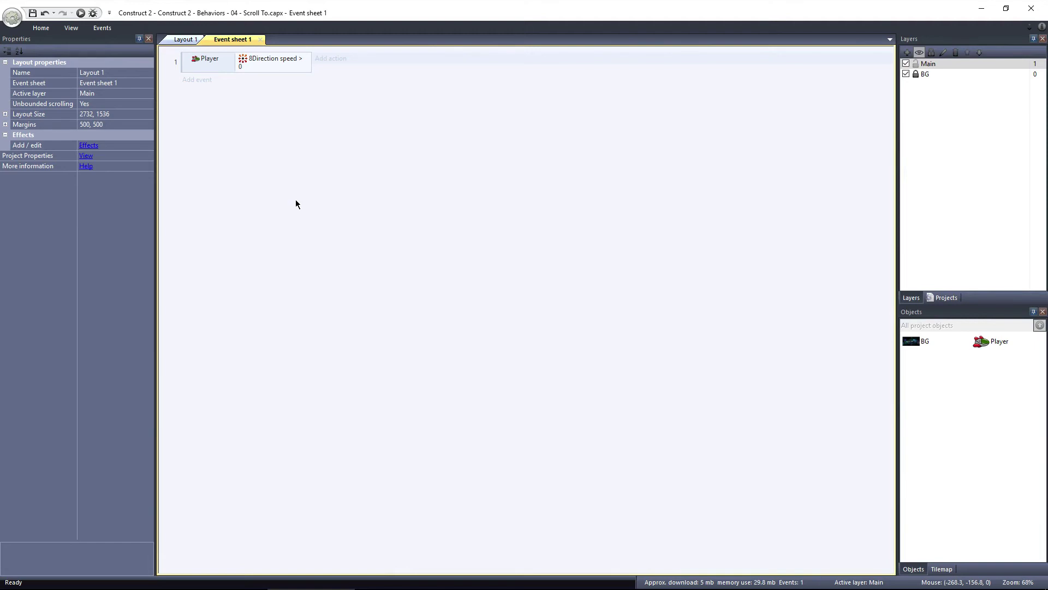
# - Add a Player ScrollTo Shake action with magnitude 10 for 0.4 seconds to the movement event
pyautogui.click(332, 59)
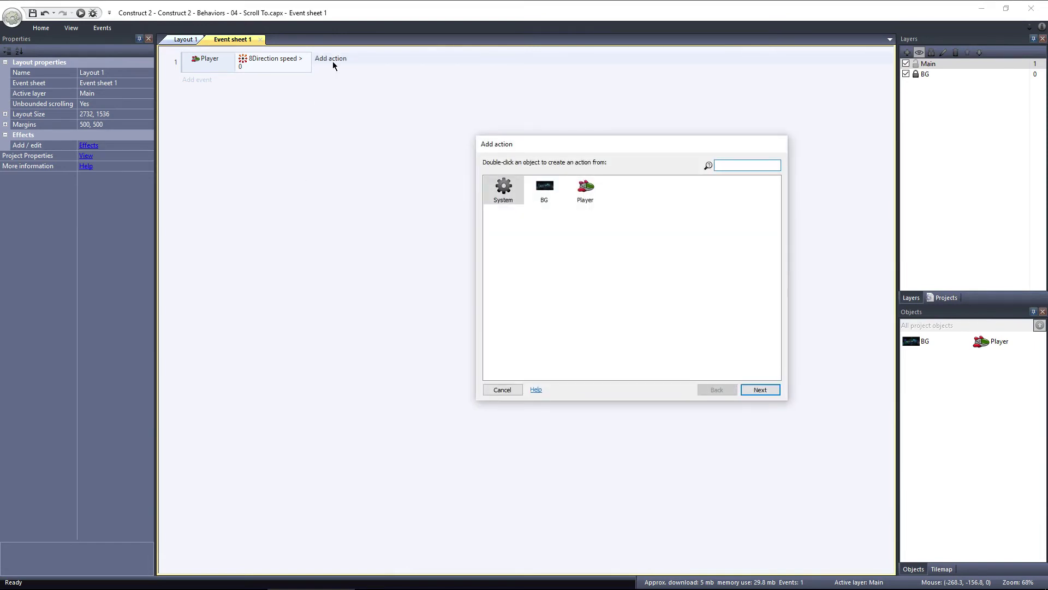
pyautogui.doubleClick(584, 190)
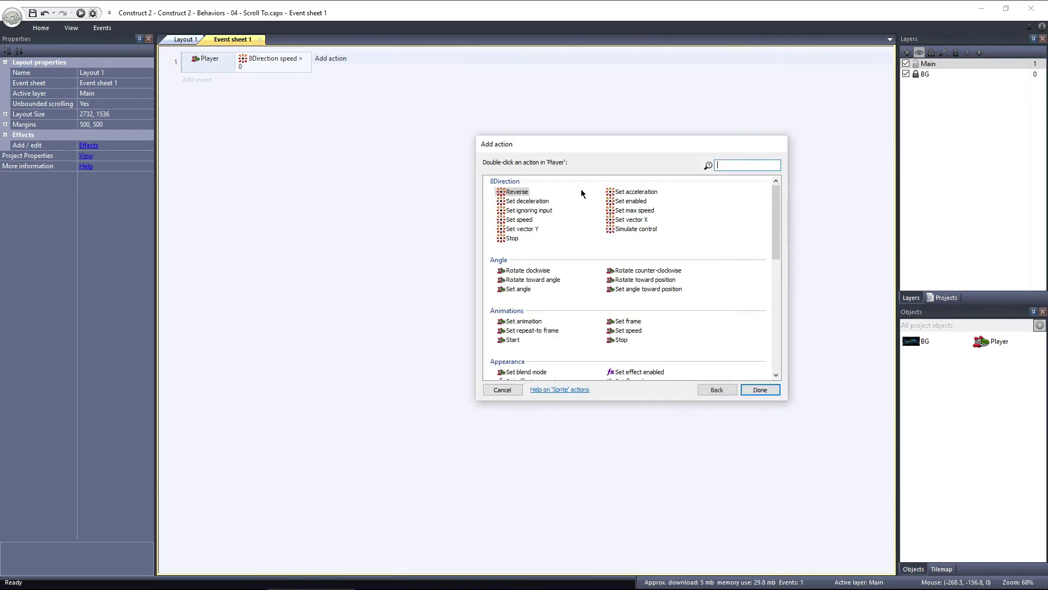
pyautogui.scroll(-5, 580, 192)
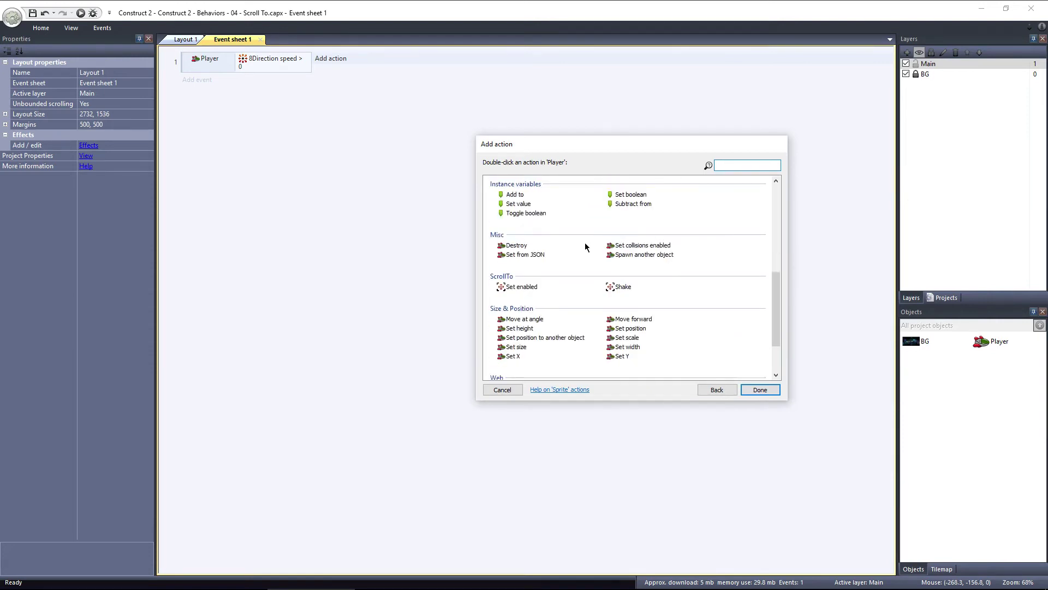
pyautogui.doubleClick(622, 287)
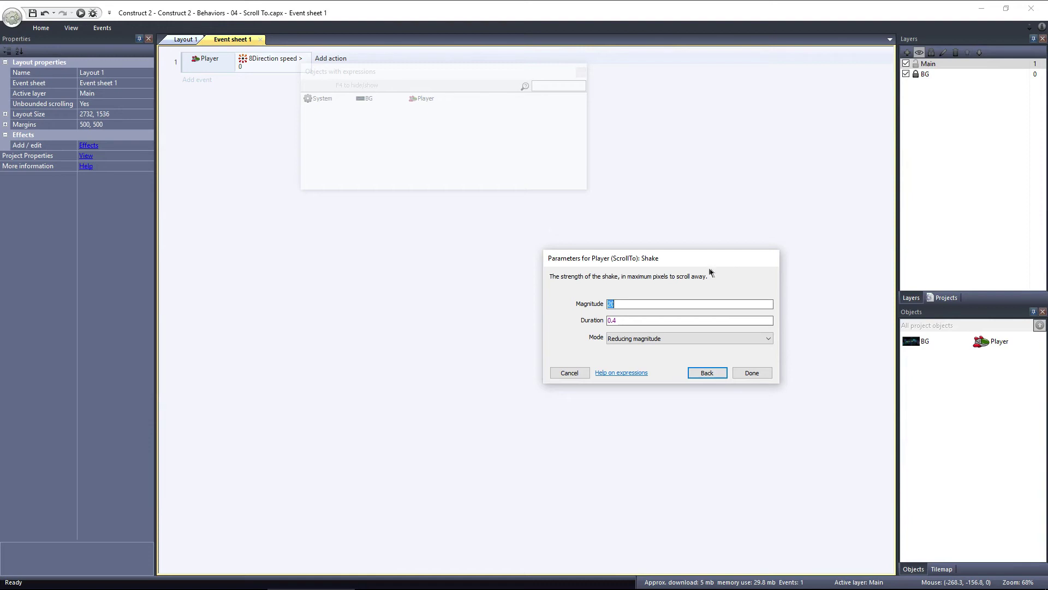
pyautogui.write('10')
pyautogui.click(754, 373)
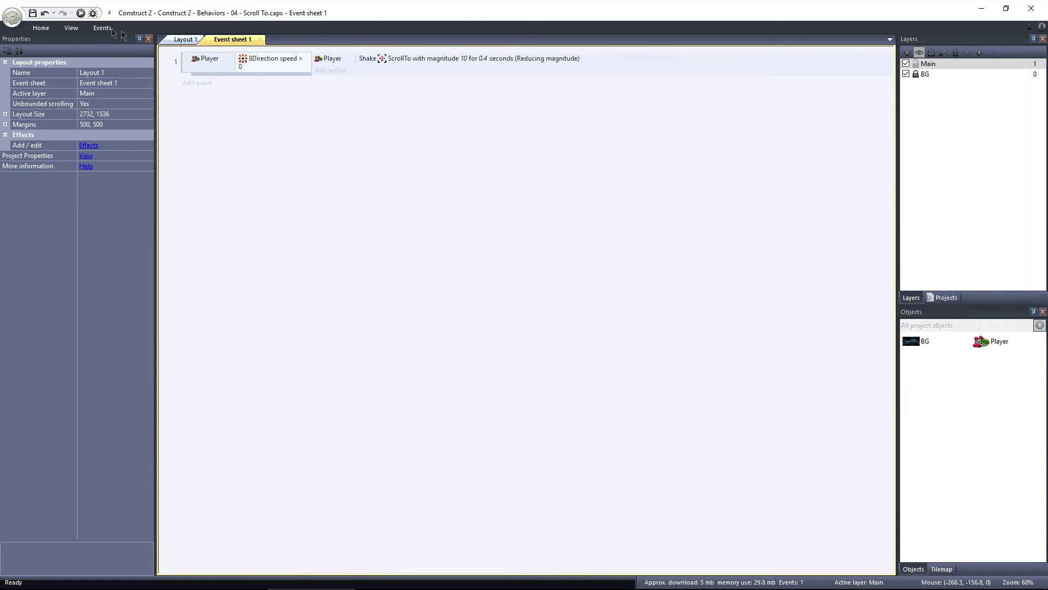
# - Run the layout in the browser to test the shake while the ship moves
pyautogui.click(81, 13)
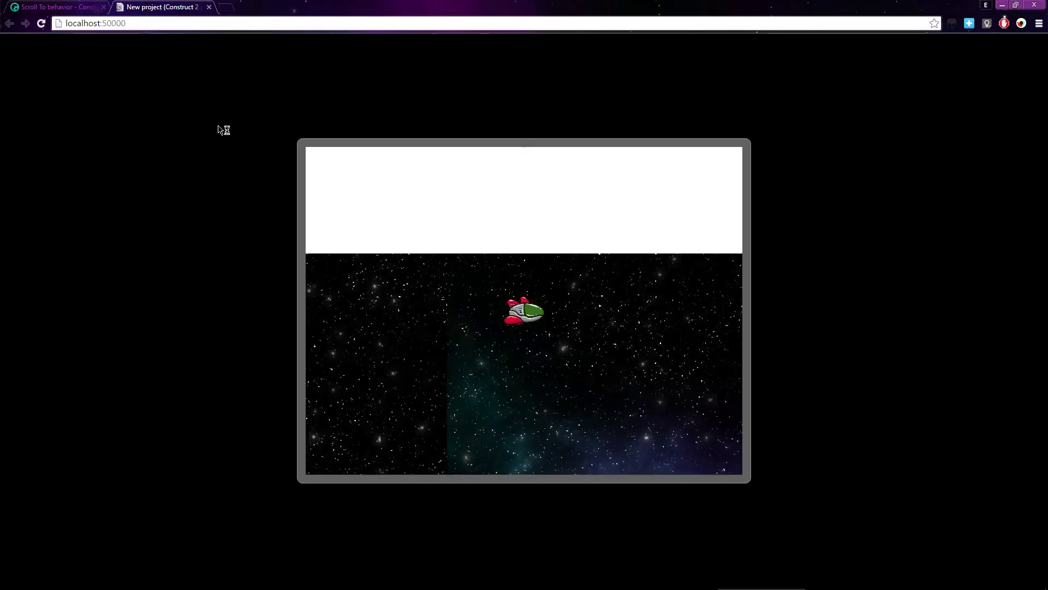